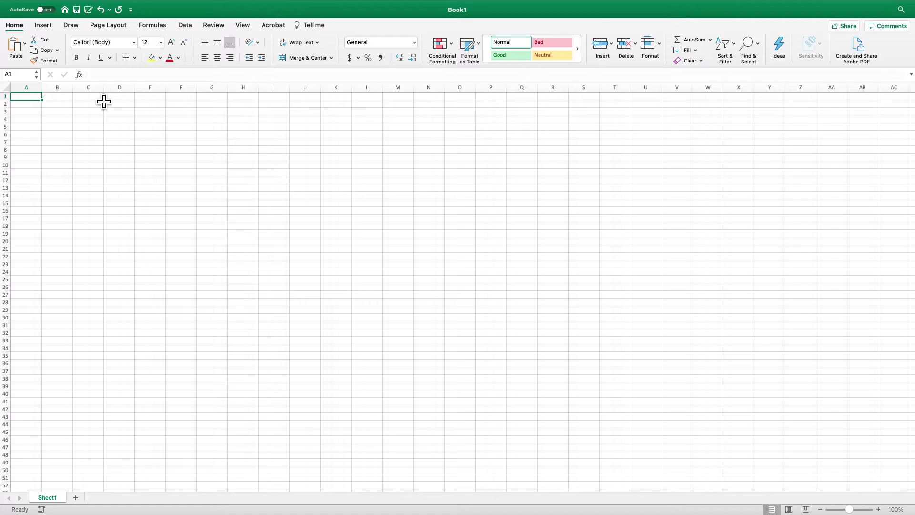
# Enter the headers Attention, Escape, Non-Social, Tangible and Physical across cells A1 to E1
pyautogui.write('Attention')
pyautogui.press('Tab')
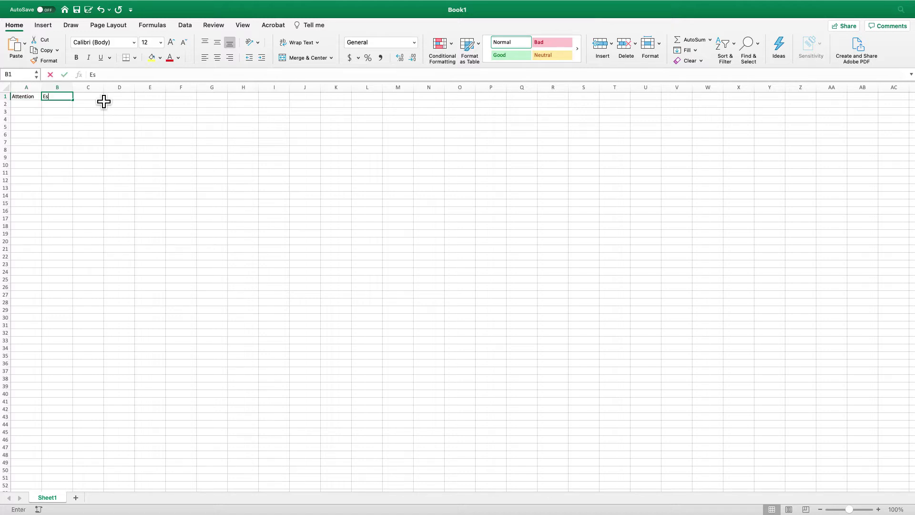
pyautogui.press('Tab')
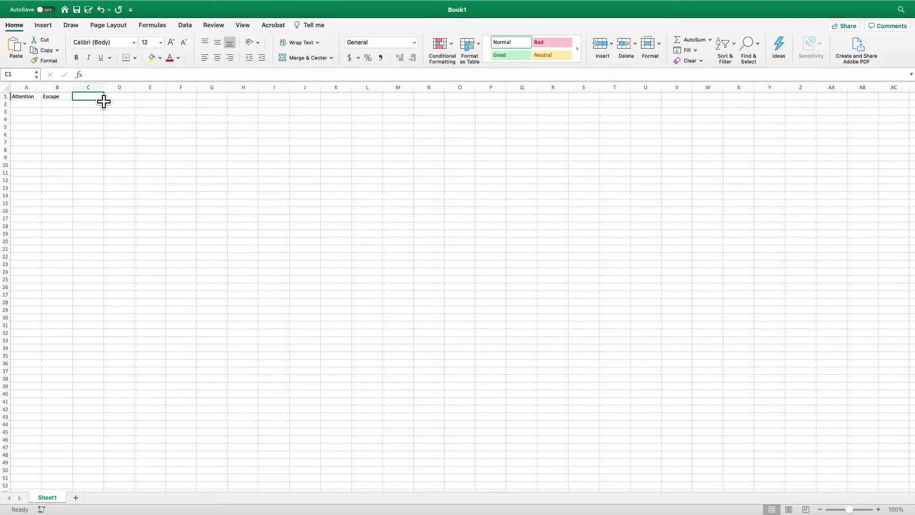
pyautogui.write('Non-Social')
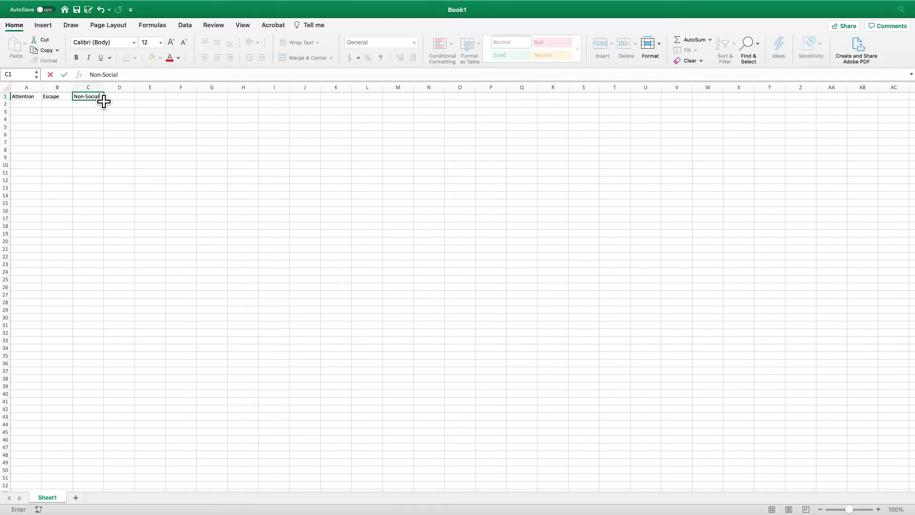
pyautogui.press('Tab')
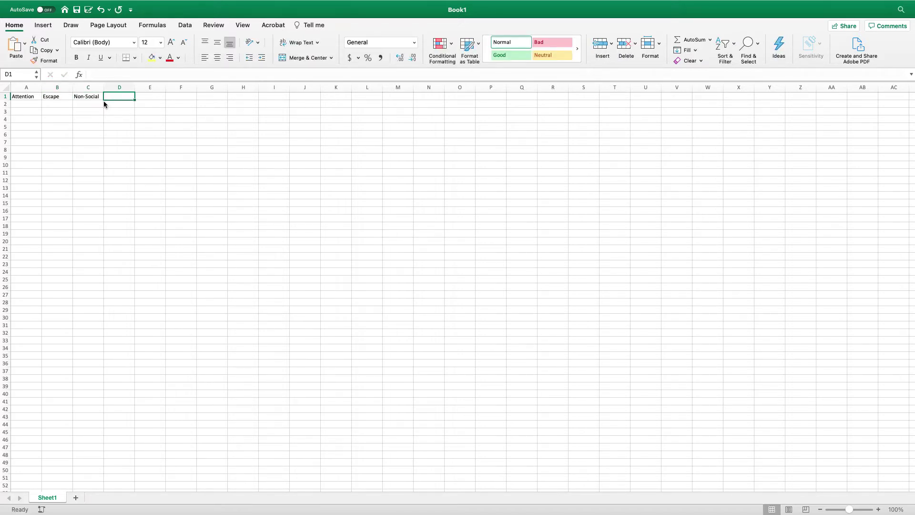
pyautogui.write('Tangi')
pyautogui.press('BackSpace')
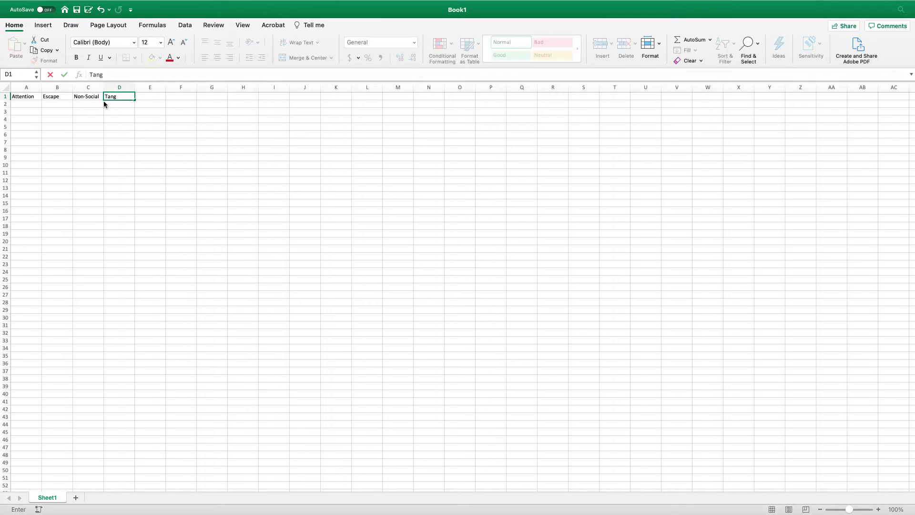
pyautogui.write('ible')
pyautogui.press('Tab')
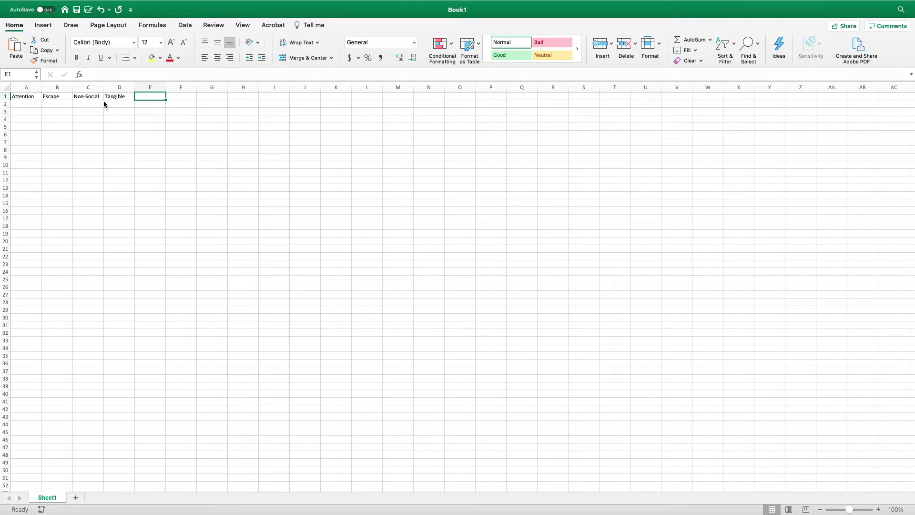
pyautogui.write('Physical')
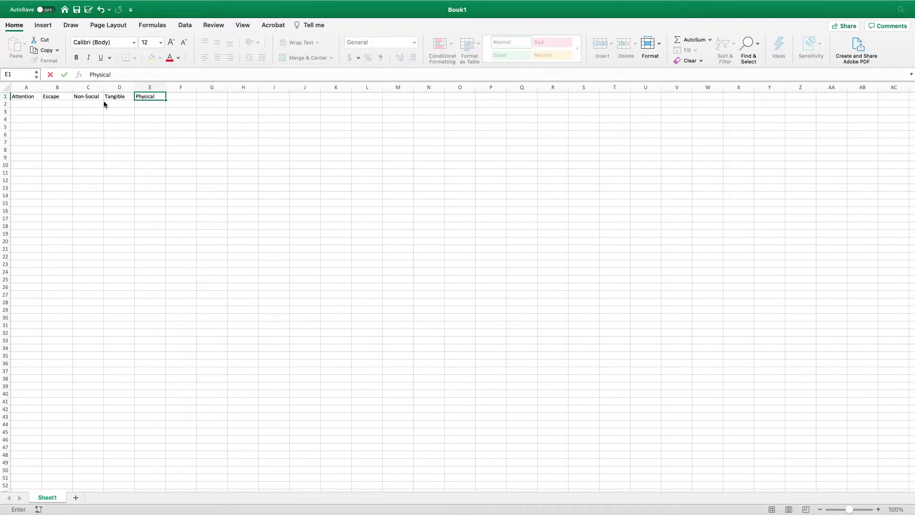
pyautogui.press('Return')
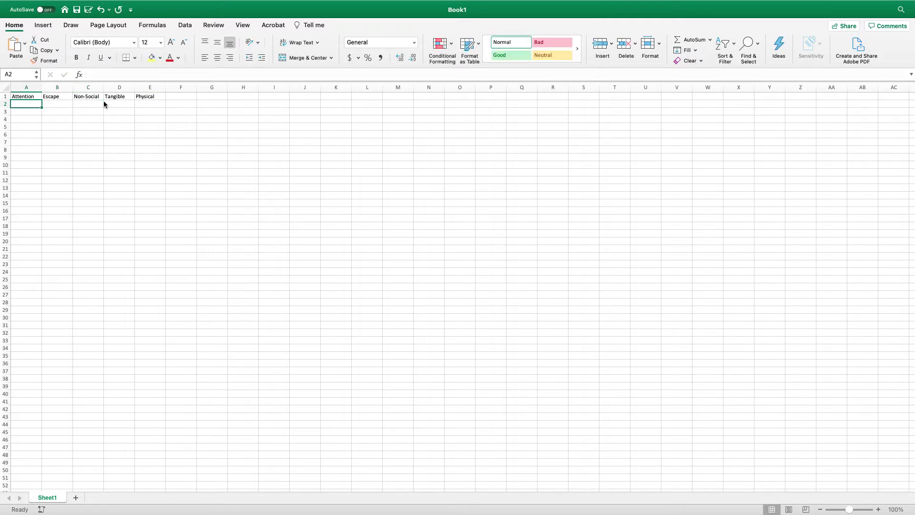
# Enter the scores 11, 4, 1, 5 and 2 beneath the headers in cells A2 to E2
pyautogui.write('11')
pyautogui.press('Tab')
pyautogui.write('4')
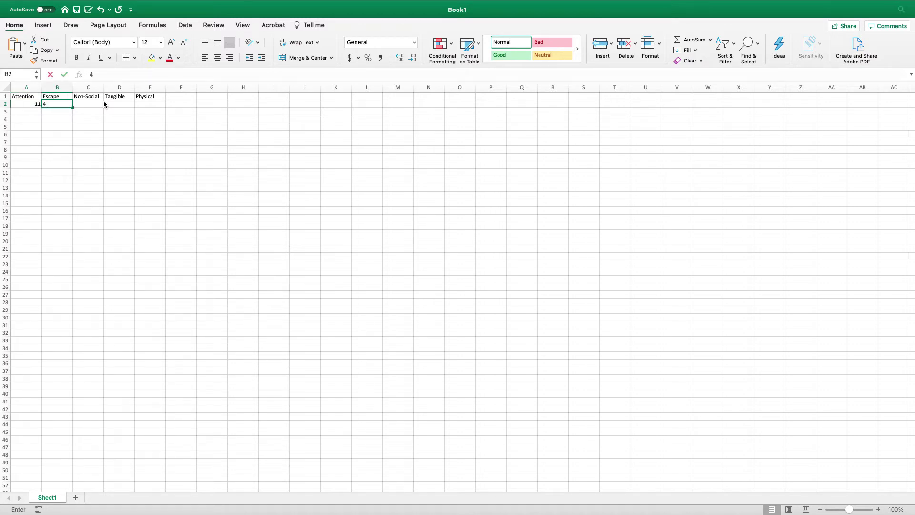
pyautogui.press('Tab')
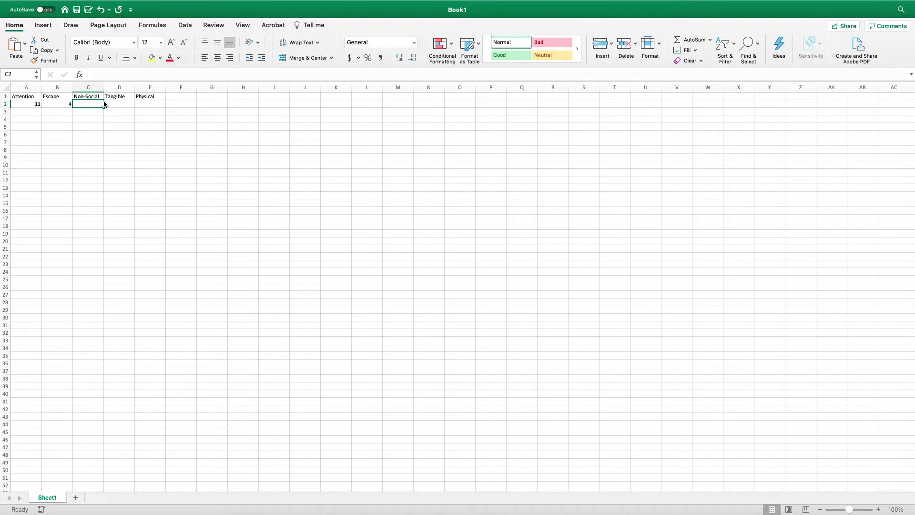
pyautogui.press('Tab')
pyautogui.write('5')
pyautogui.press('Tab')
pyautogui.write('2')
pyautogui.press('Return')
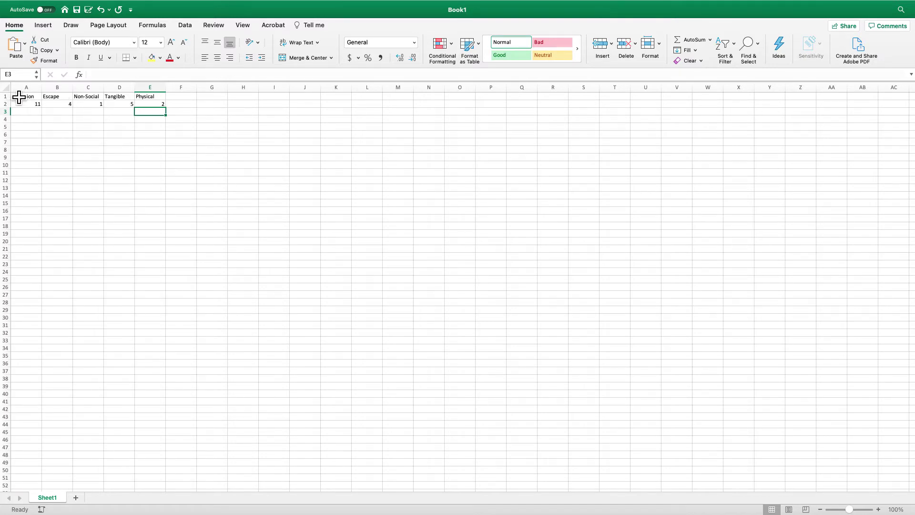
# Insert a recommended Clustered Column chart from the headers and scores in A1:E2
pyautogui.moveTo(19, 97); pyautogui.dragTo(151, 105)
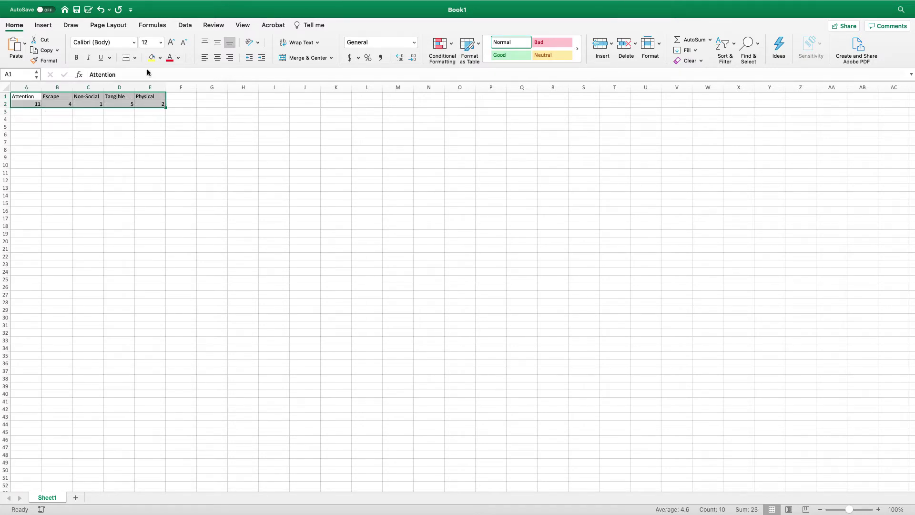
pyautogui.click(43, 25)
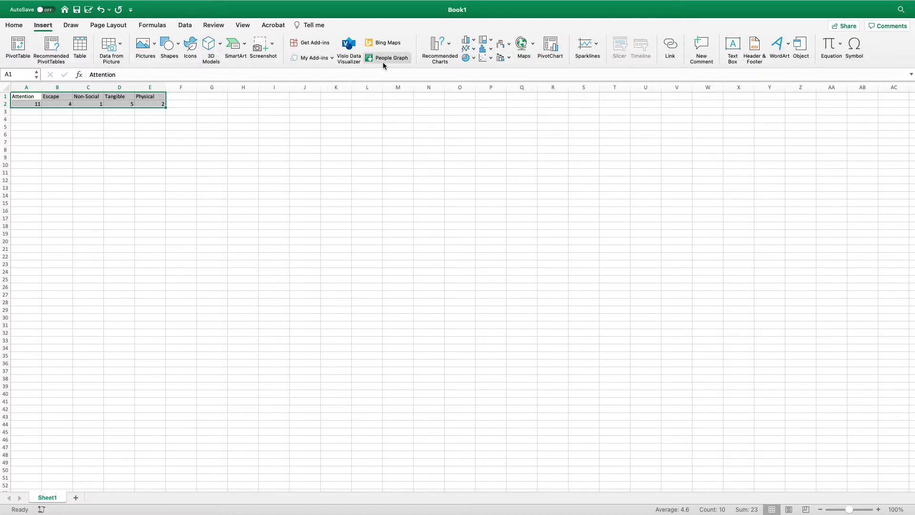
pyautogui.click(437, 49)
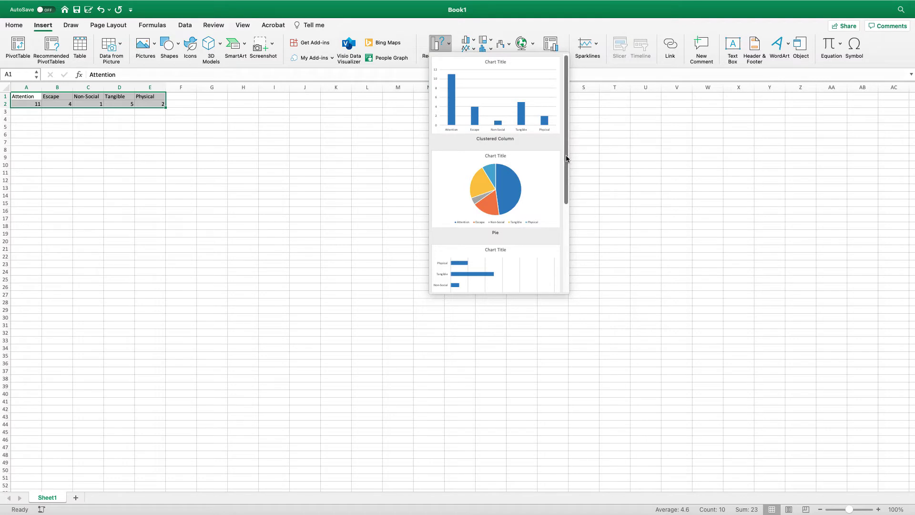
pyautogui.moveTo(567, 158)
pyautogui.mouseDown()
pyautogui.moveTo(570, 248)
pyautogui.moveTo(570, 152)
pyautogui.mouseUp()
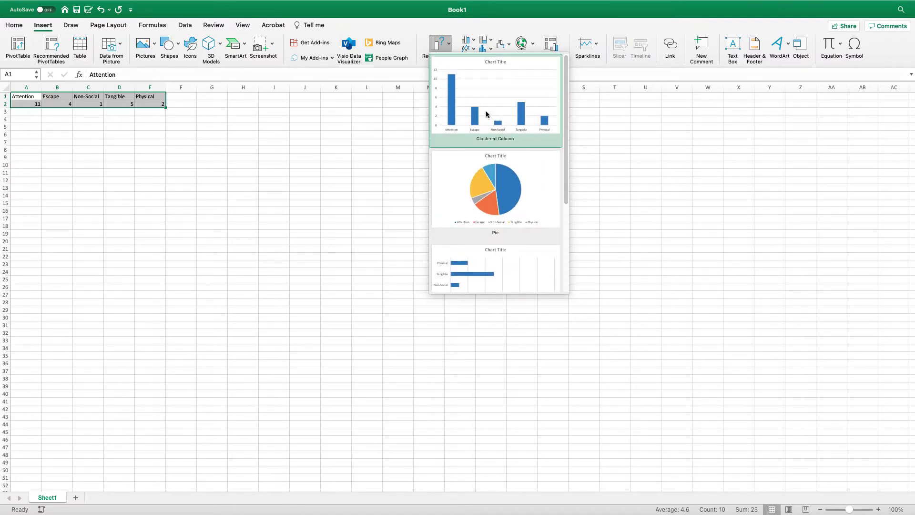
pyautogui.click(487, 114)
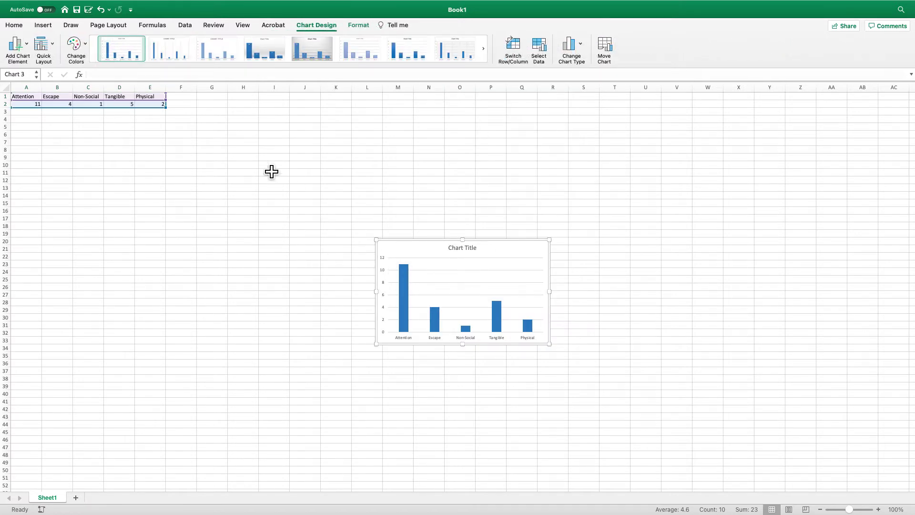
# Move the chart up near the data and enlarge it to span about columns E to N and rows 5 to 28
pyautogui.click(878, 509)
pyautogui.click(878, 509)
pyautogui.click(880, 509)
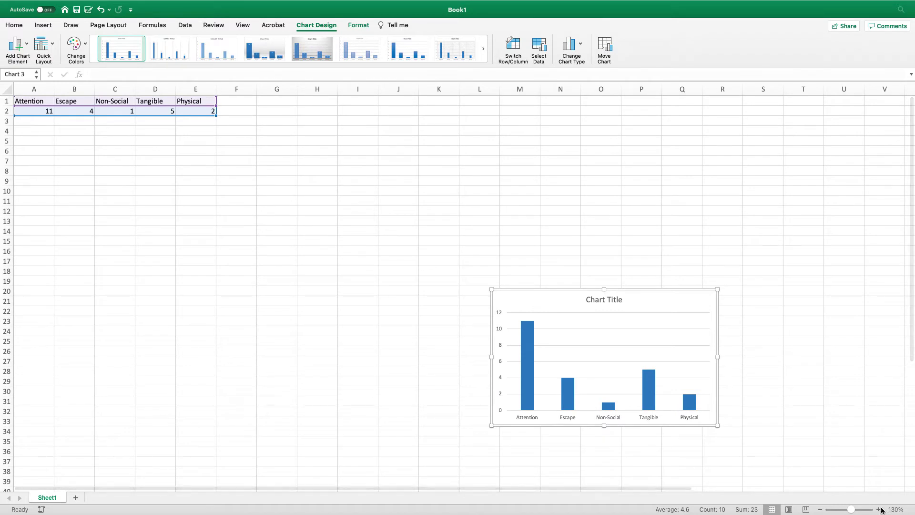
pyautogui.click(879, 509)
pyautogui.click(879, 509)
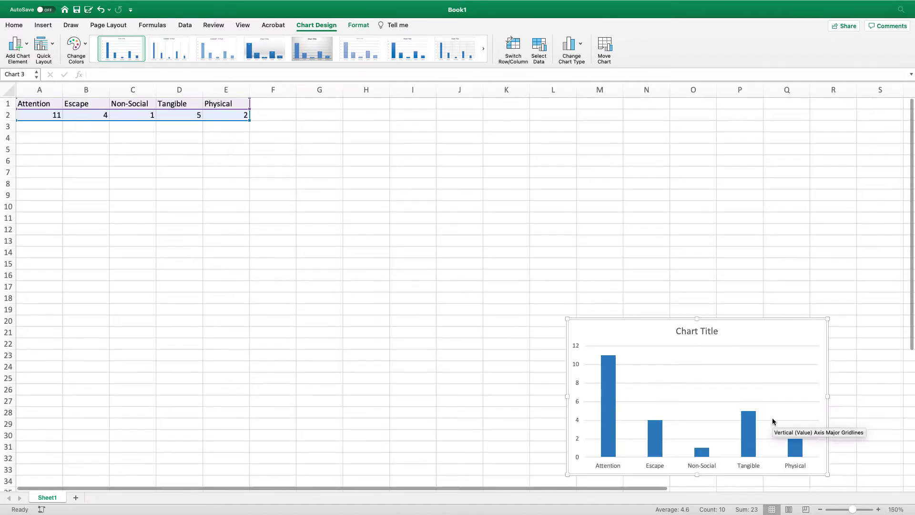
pyautogui.doubleClick(654, 328)
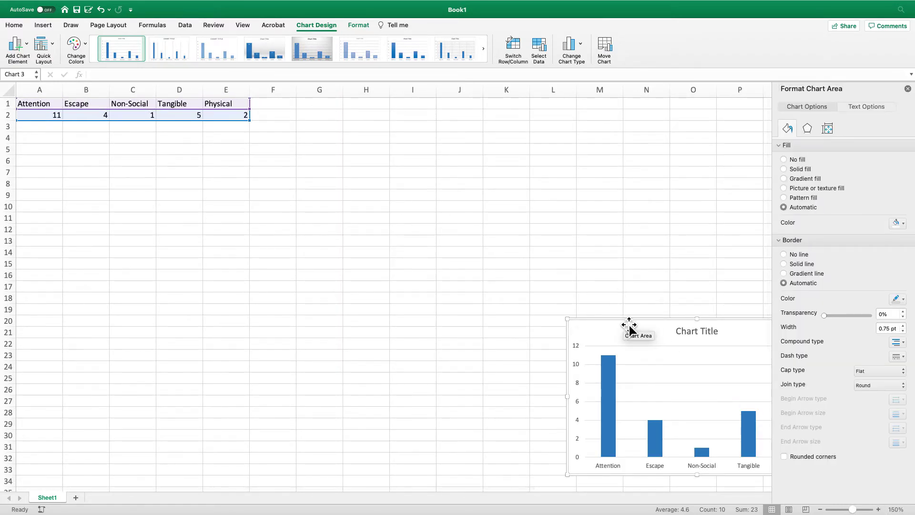
pyautogui.moveTo(629, 327); pyautogui.dragTo(401, 227)
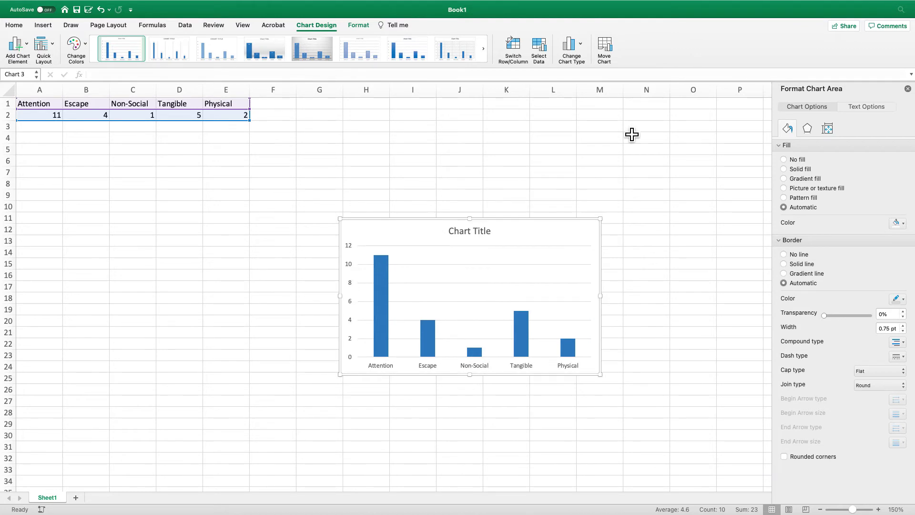
pyautogui.click(908, 90)
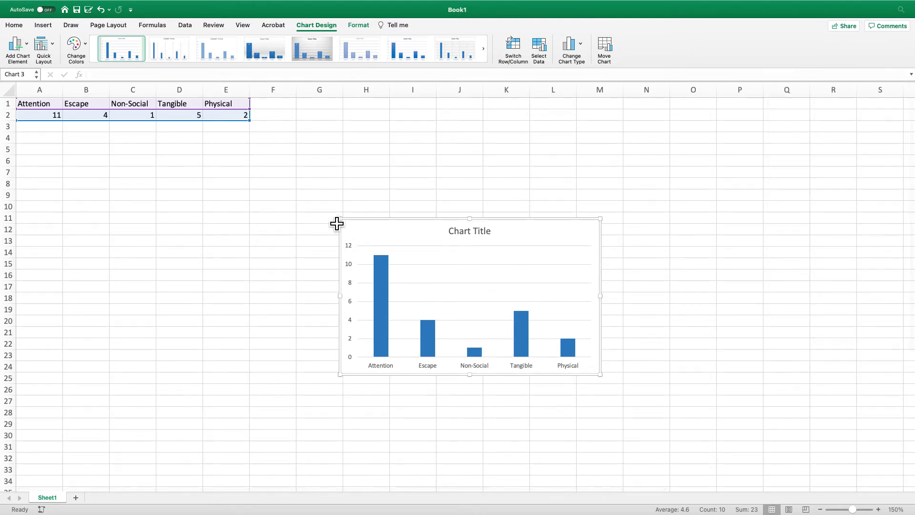
pyautogui.moveTo(339, 220); pyautogui.dragTo(224, 141)
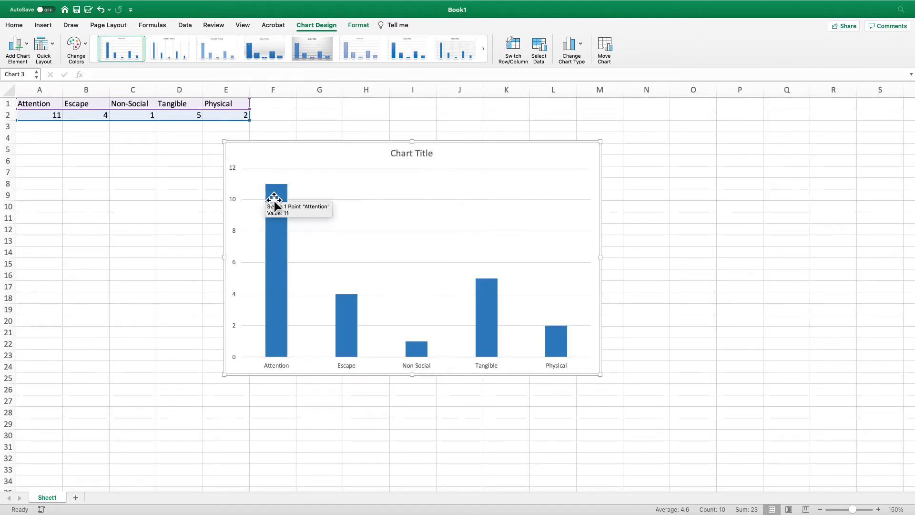
pyautogui.moveTo(600, 375); pyautogui.dragTo(666, 423)
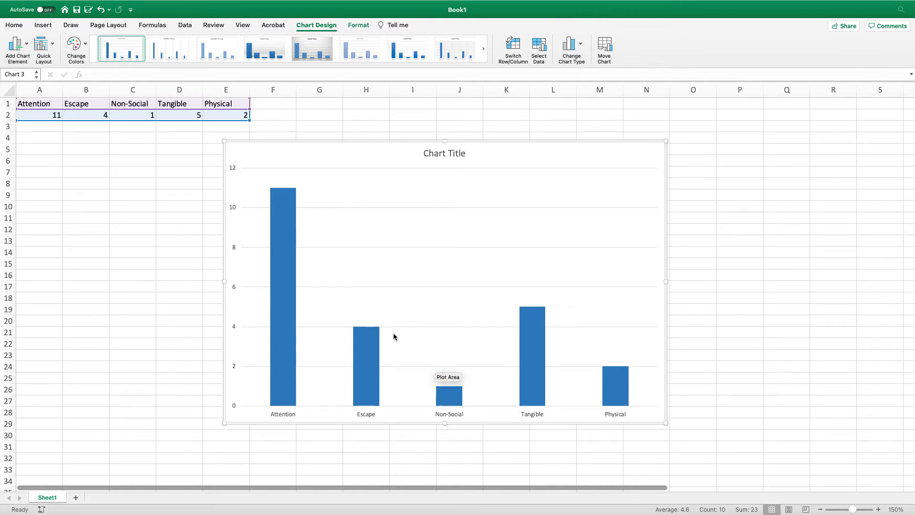
# Delete the vertical axis major gridlines from the column chart
pyautogui.moveTo(291, 268)
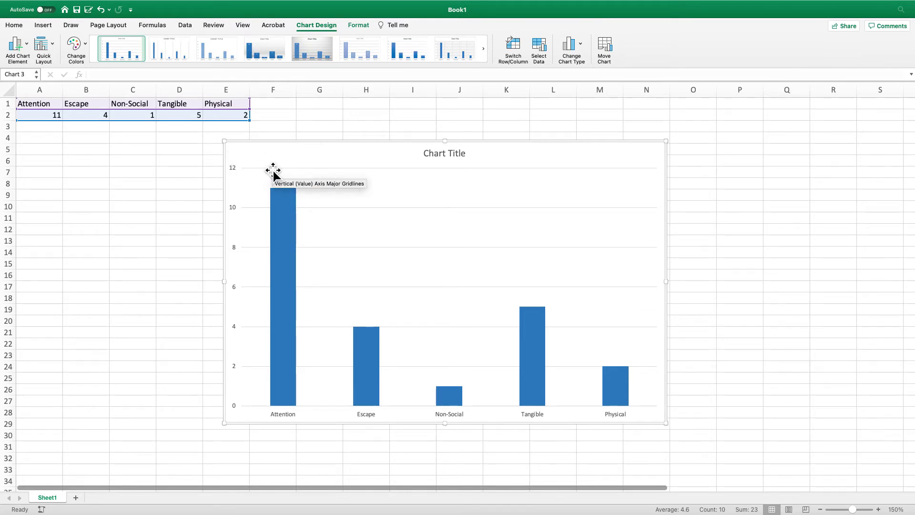
pyautogui.click(296, 171)
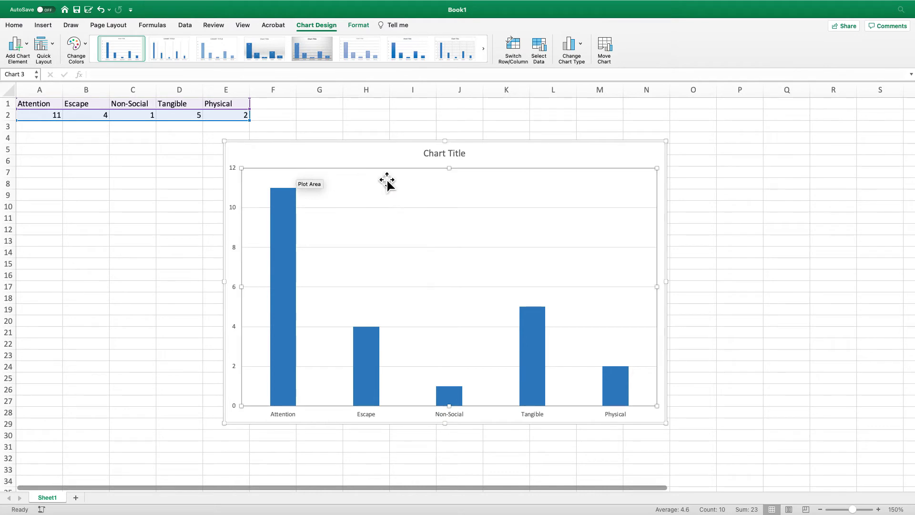
pyautogui.click(380, 207)
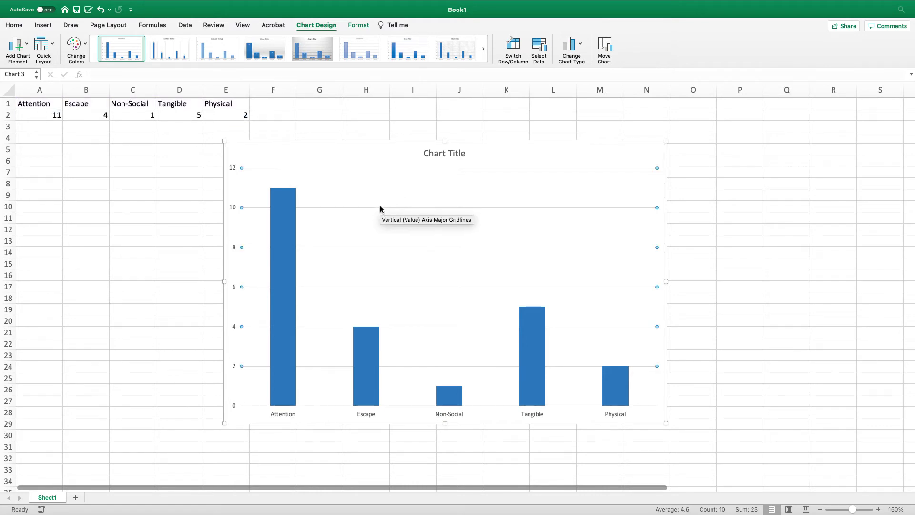
pyautogui.press('Escape')
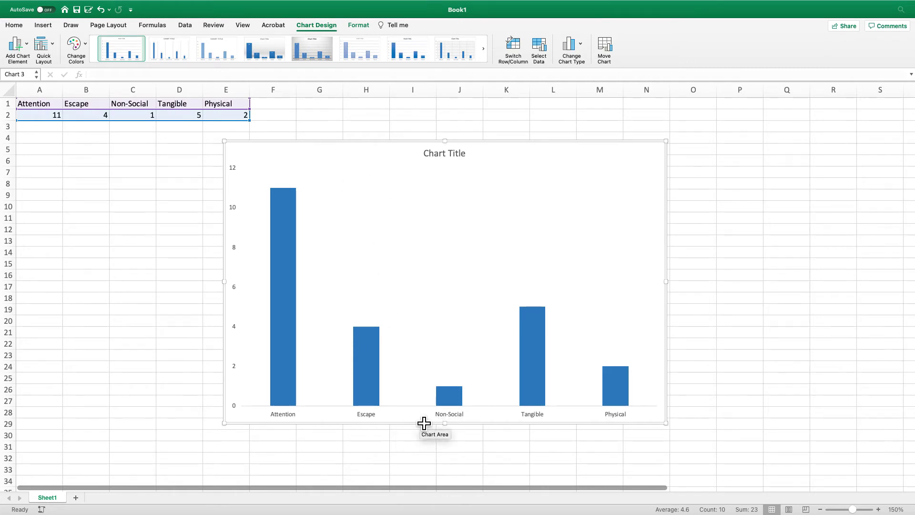
# Replace the chart title with "QABF:" followed by the client's name, and select the whole title text
pyautogui.doubleClick(431, 154)
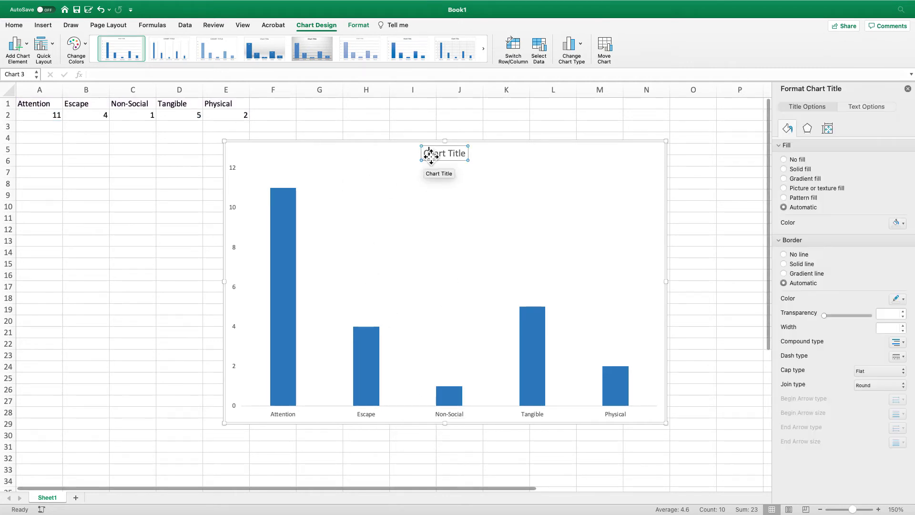
pyautogui.press('super+a')
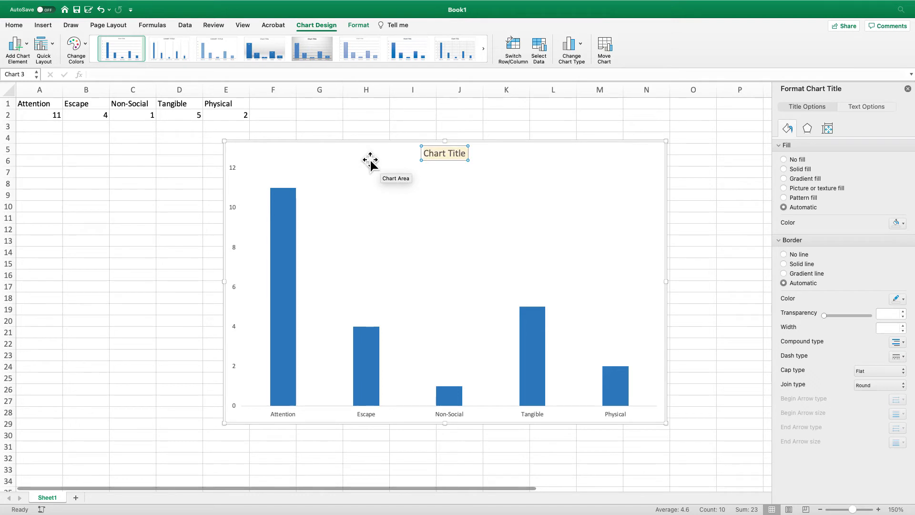
pyautogui.write('QABF')
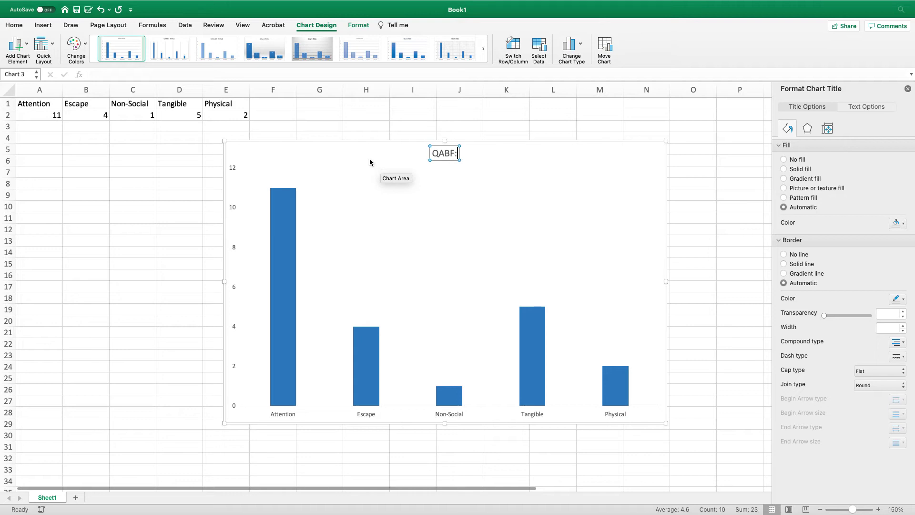
pyautogui.write(': M')
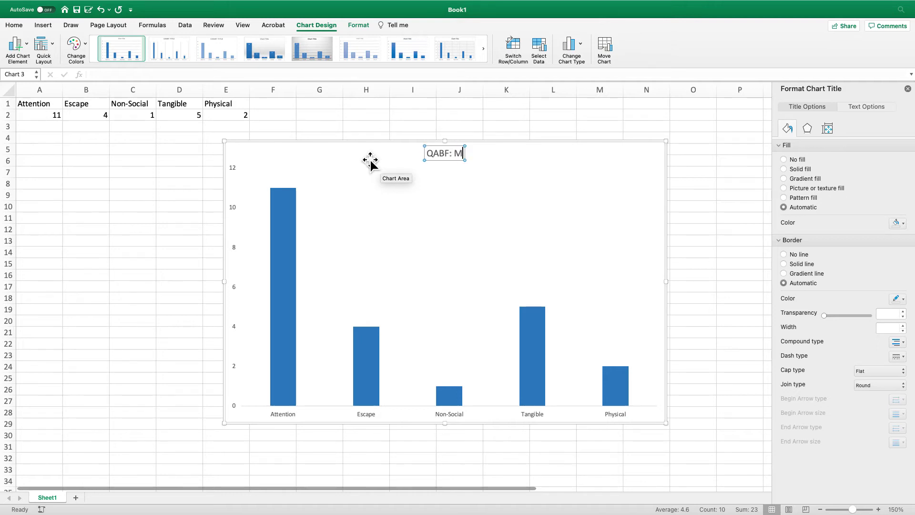
pyautogui.write('r. No')
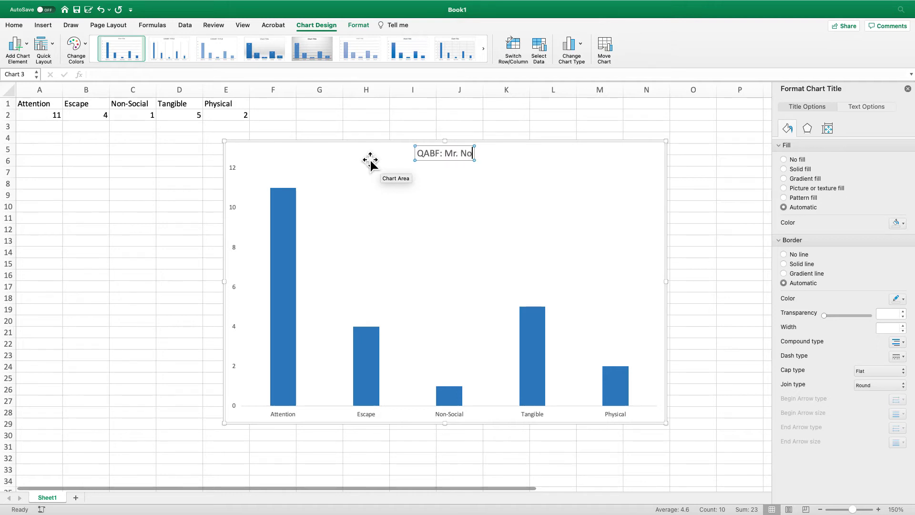
pyautogui.write('body')
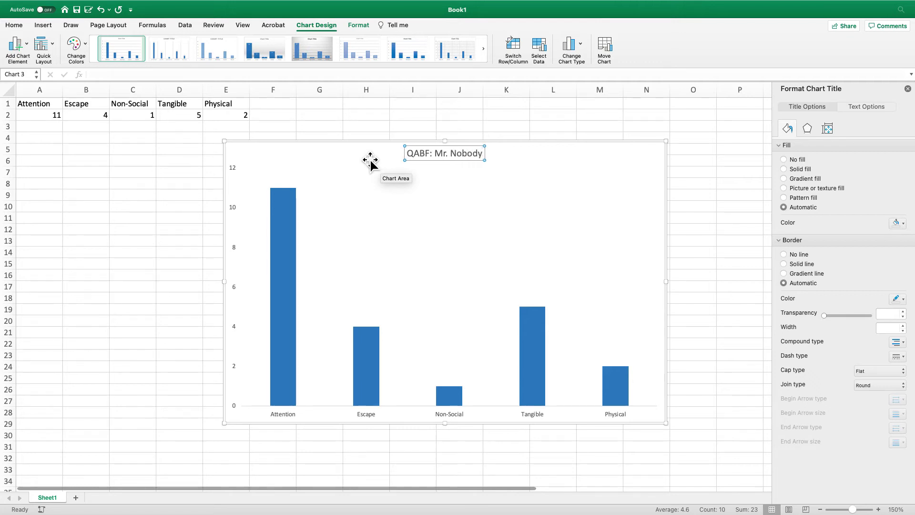
pyautogui.press('super+a')
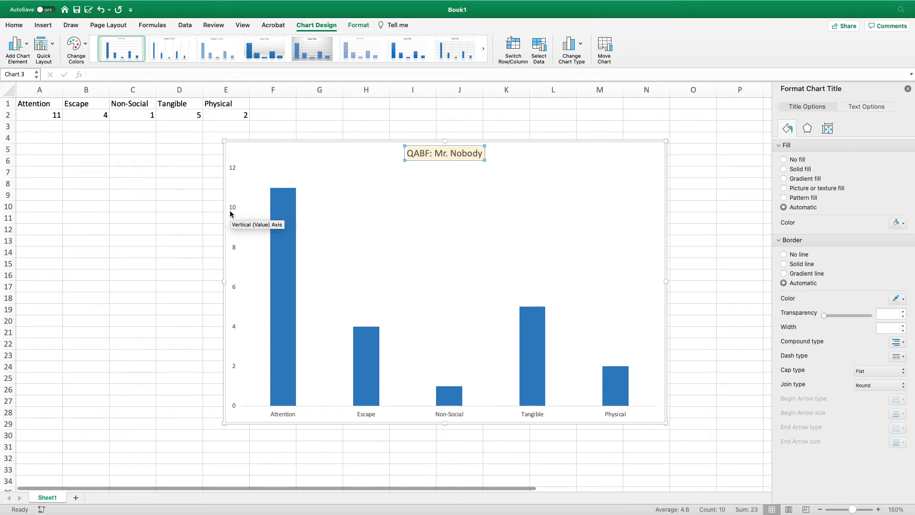
# Add a primary horizontal axis title to the chart reading "Behavior Functions"
pyautogui.click(22, 48)
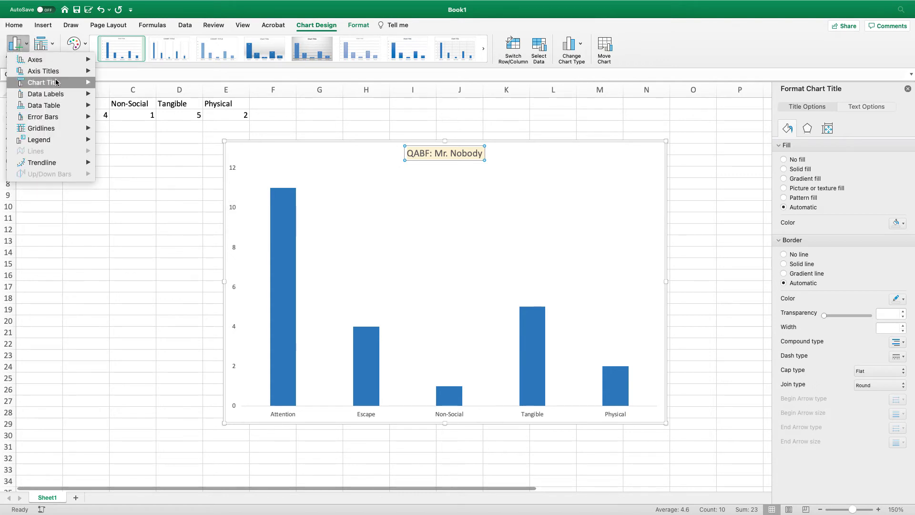
pyautogui.moveTo(58, 72)
pyautogui.click(130, 76)
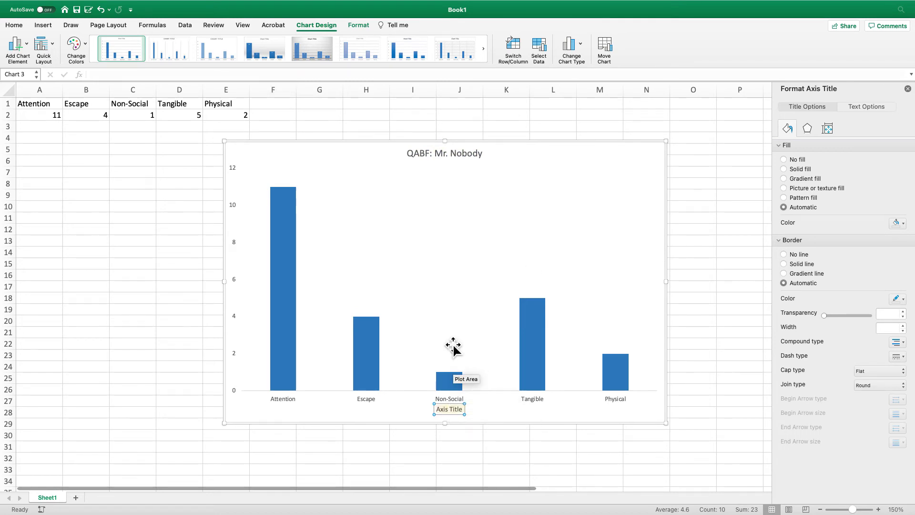
pyautogui.write('Behavior Function')
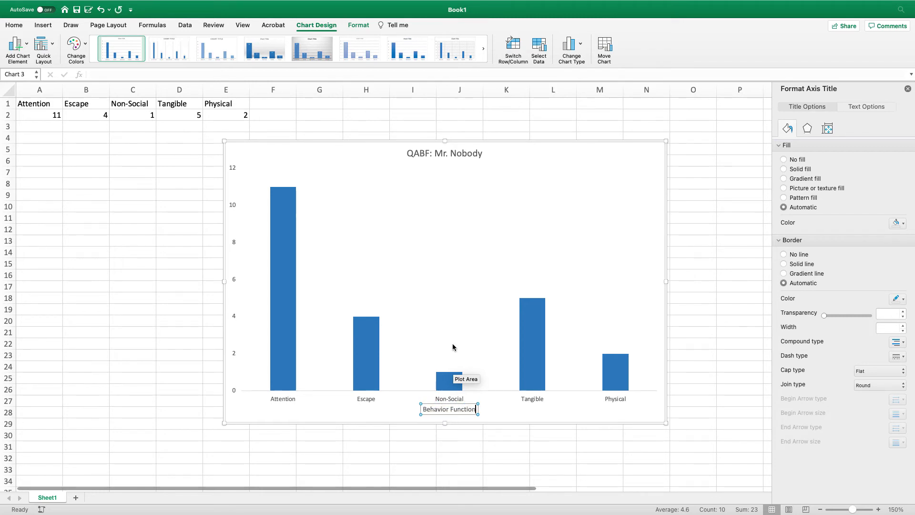
pyautogui.write('s')
# Add a primary vertical axis title to the chart reading "Scores"
pyautogui.click(16, 44)
pyautogui.moveTo(63, 84)
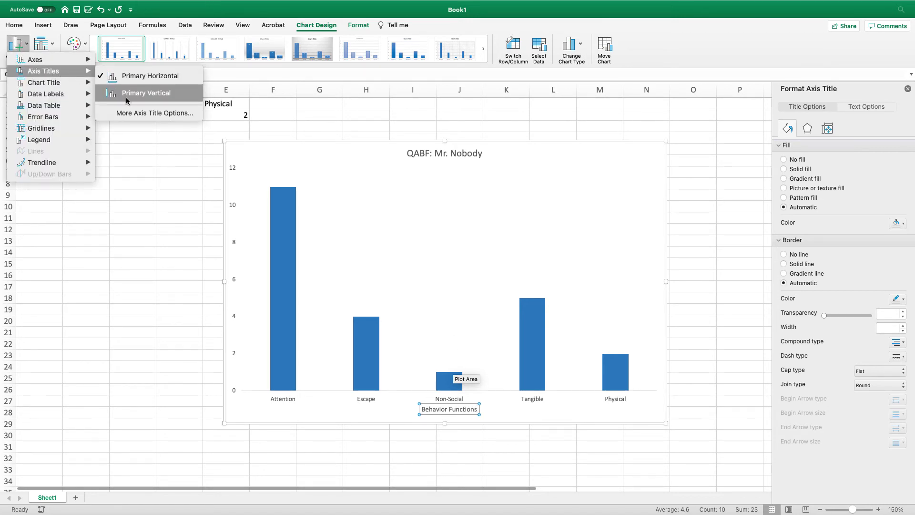
pyautogui.click(126, 95)
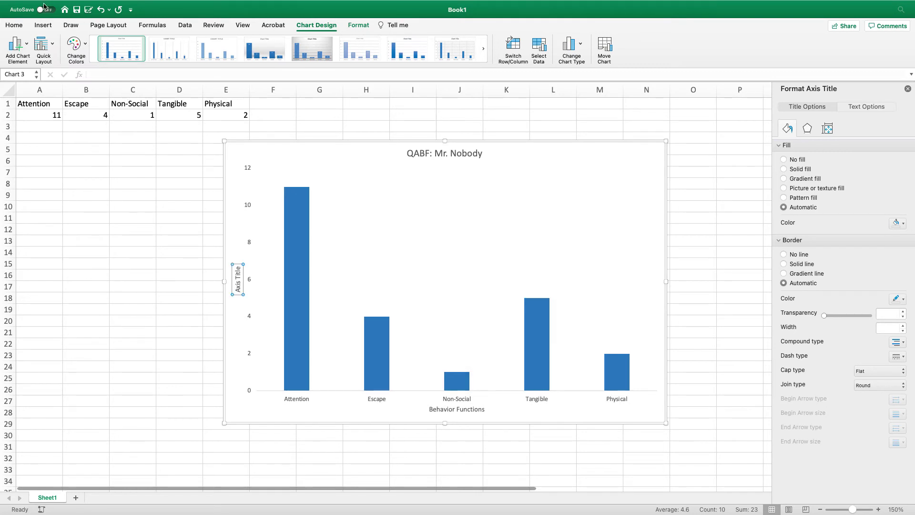
pyautogui.click(237, 279)
pyautogui.press('super+a')
pyautogui.write('Sc')
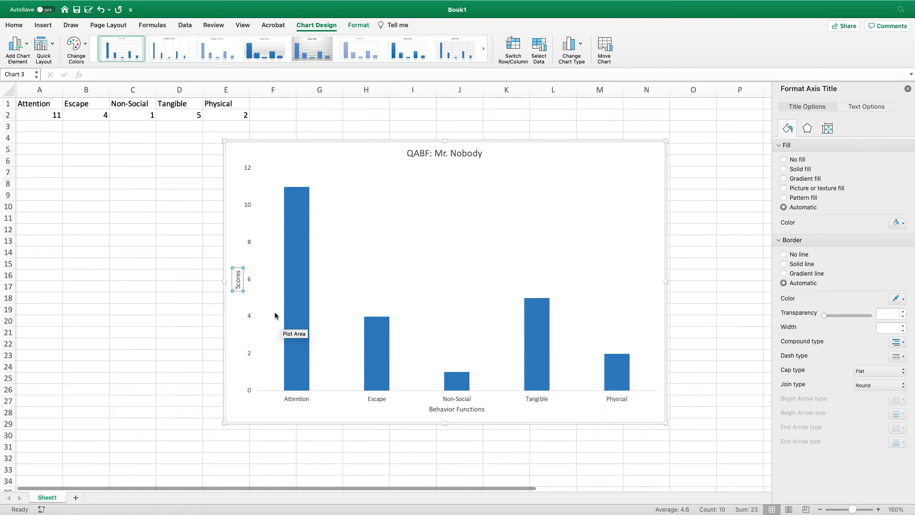
# Format the vertical axis with a solid black line 1 pt wide
pyautogui.click(422, 153)
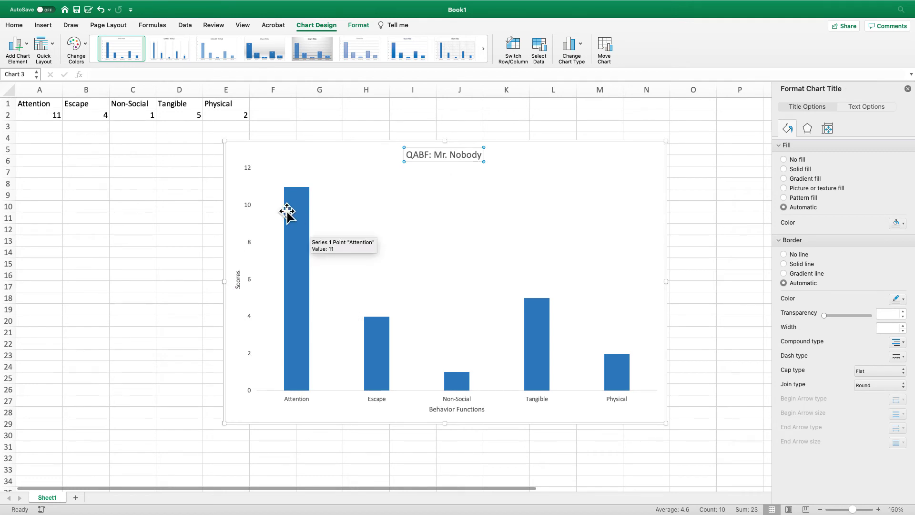
pyautogui.click(247, 205)
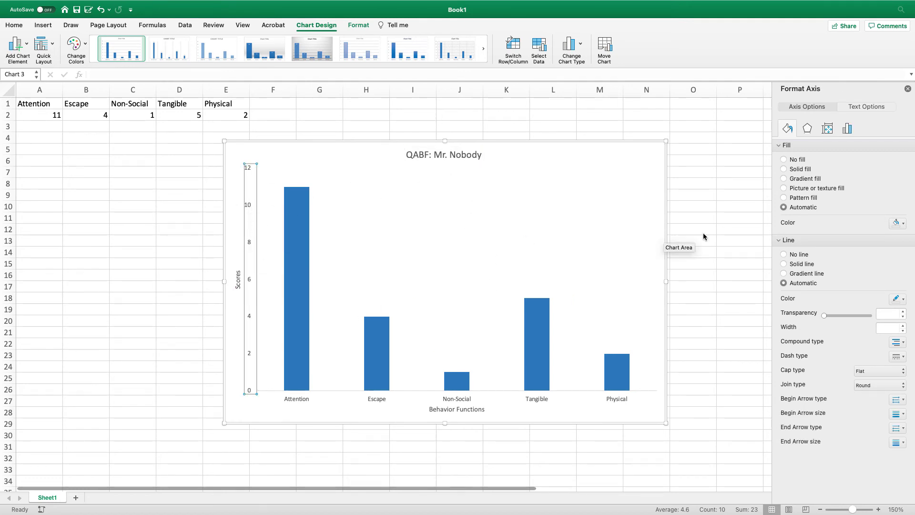
pyautogui.click(784, 264)
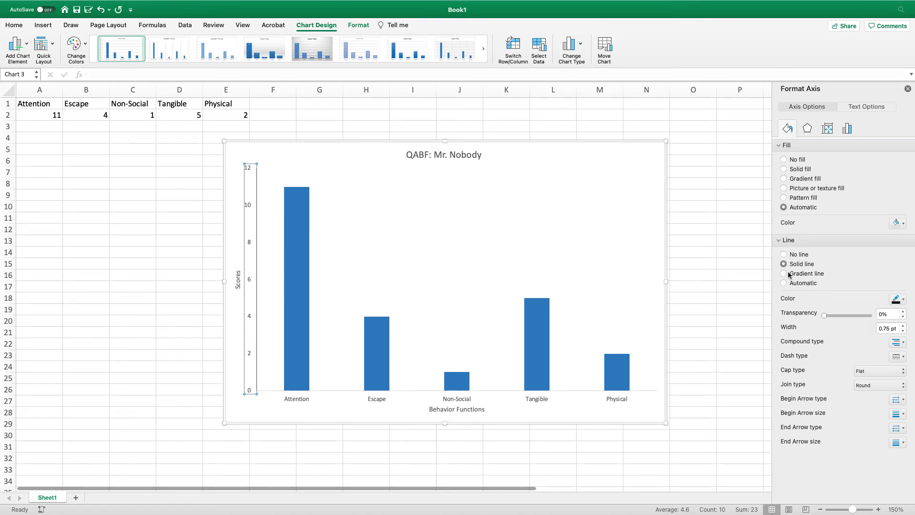
pyautogui.click(902, 326)
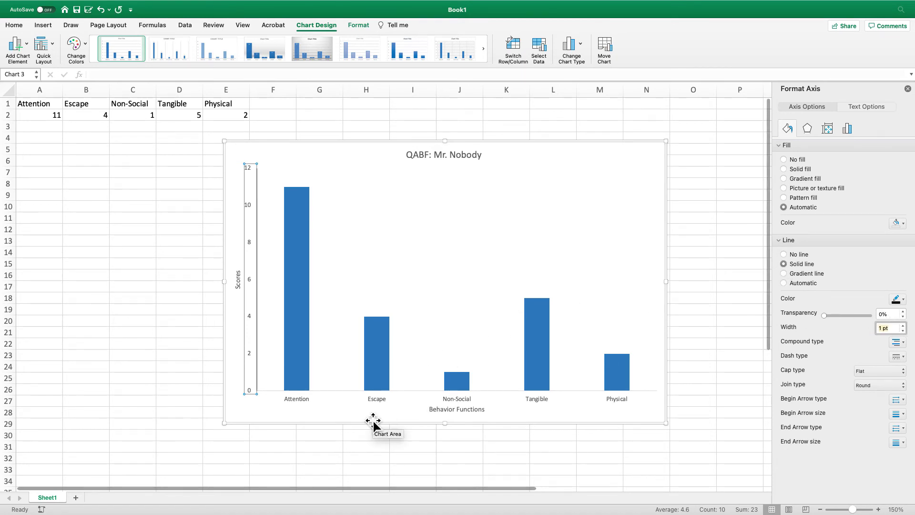
# Format the horizontal axis with a solid black line 1 pt wide
pyautogui.click(375, 404)
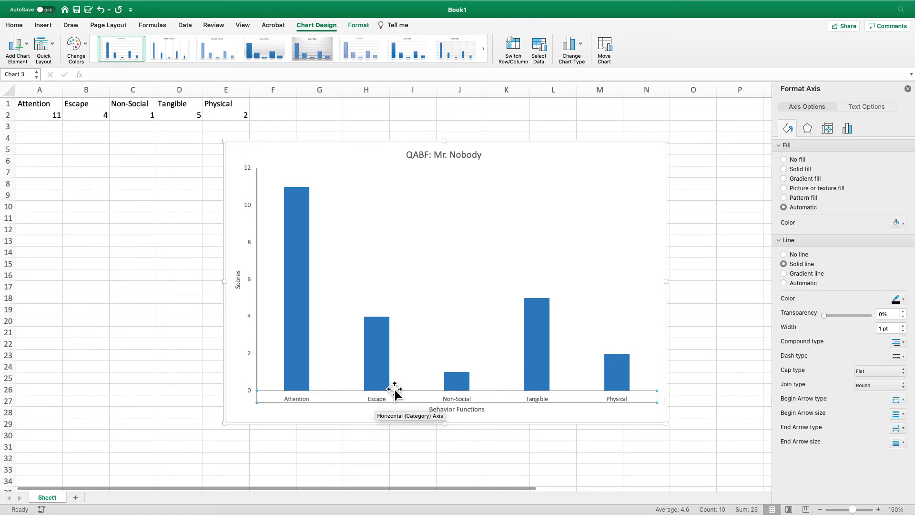
pyautogui.click(903, 330)
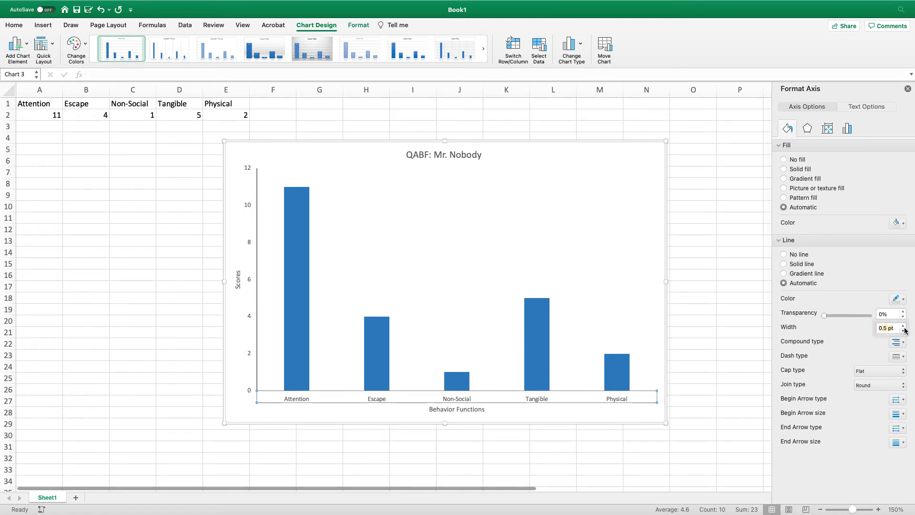
pyautogui.click(900, 299)
pyautogui.click(838, 325)
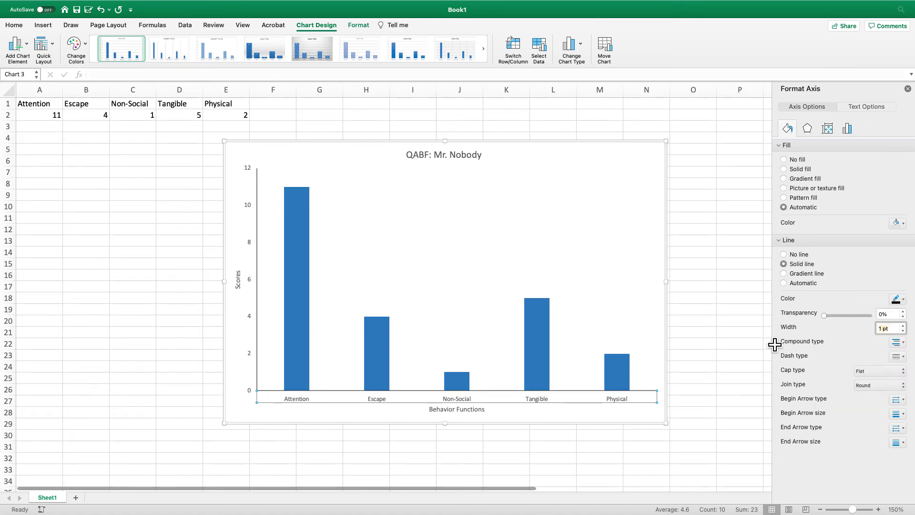
pyautogui.click(249, 270)
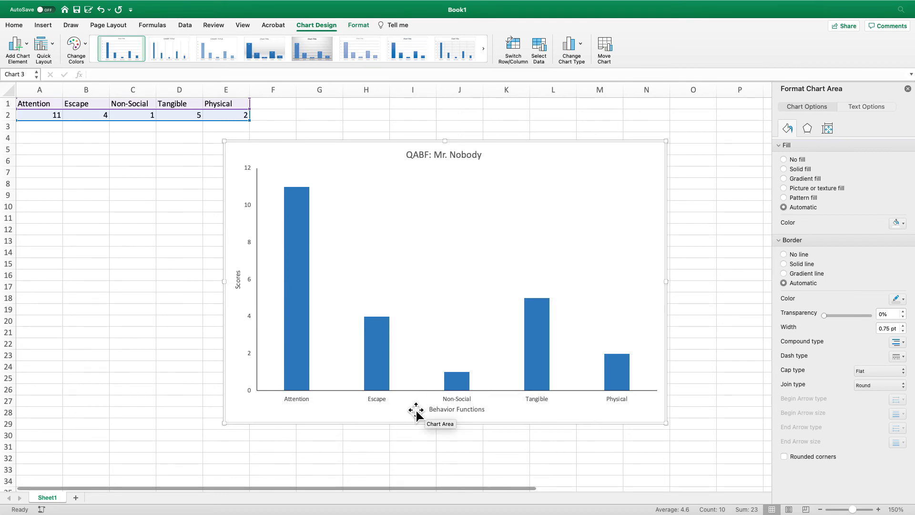
# Change the font color of the chart title and both axis titles to black
pyautogui.click(424, 159)
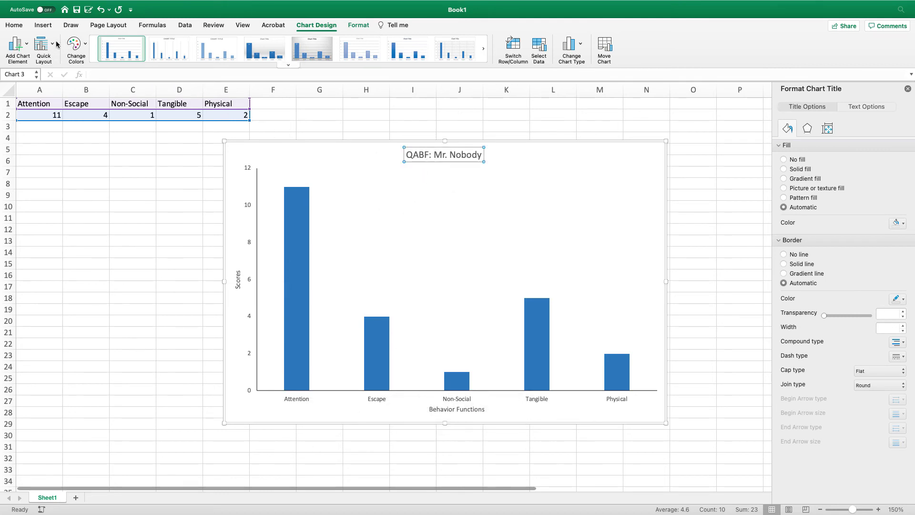
pyautogui.click(12, 25)
pyautogui.click(172, 58)
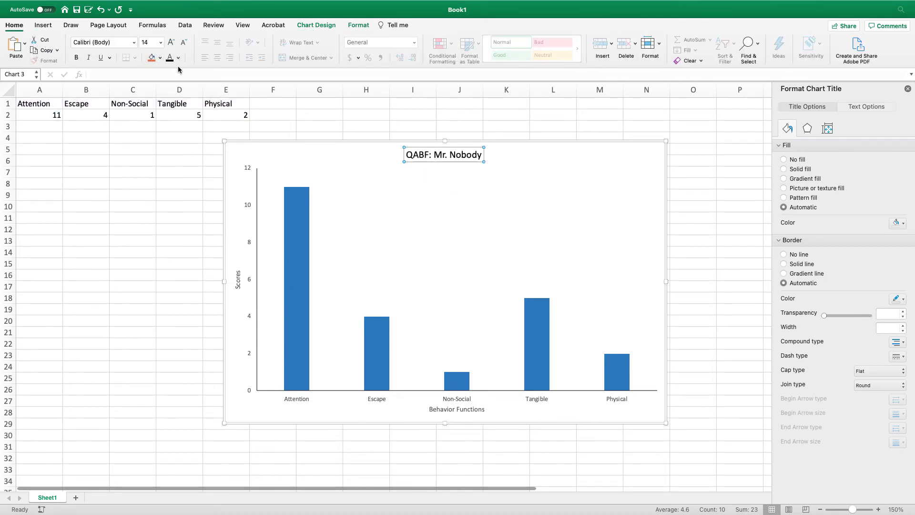
pyautogui.click(238, 286)
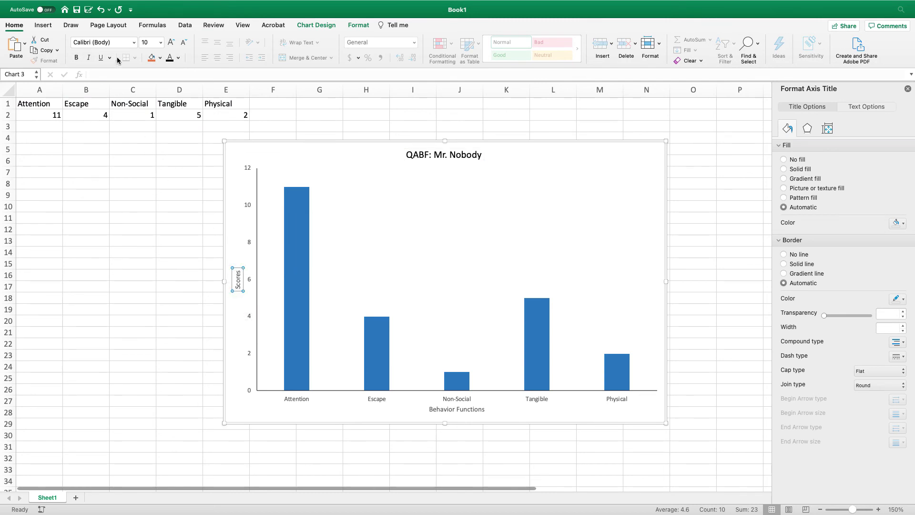
pyautogui.click(168, 57)
pyautogui.click(455, 410)
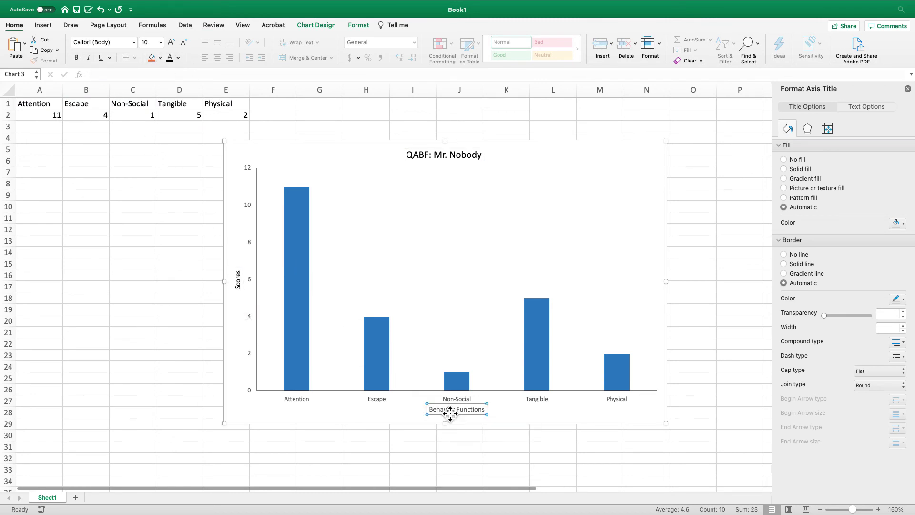
pyautogui.click(170, 58)
# Change the font color of the horizontal and vertical axis labels to black
pyautogui.click(366, 400)
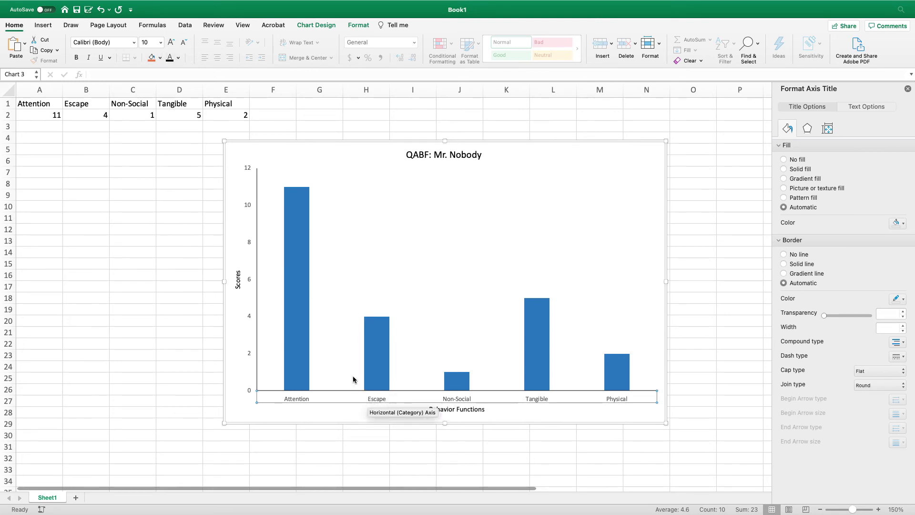
pyautogui.click(168, 58)
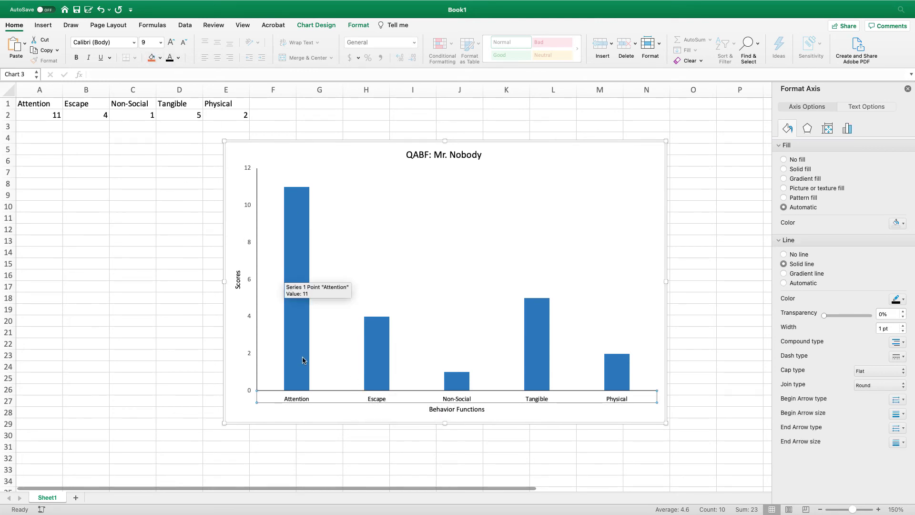
pyautogui.click(250, 316)
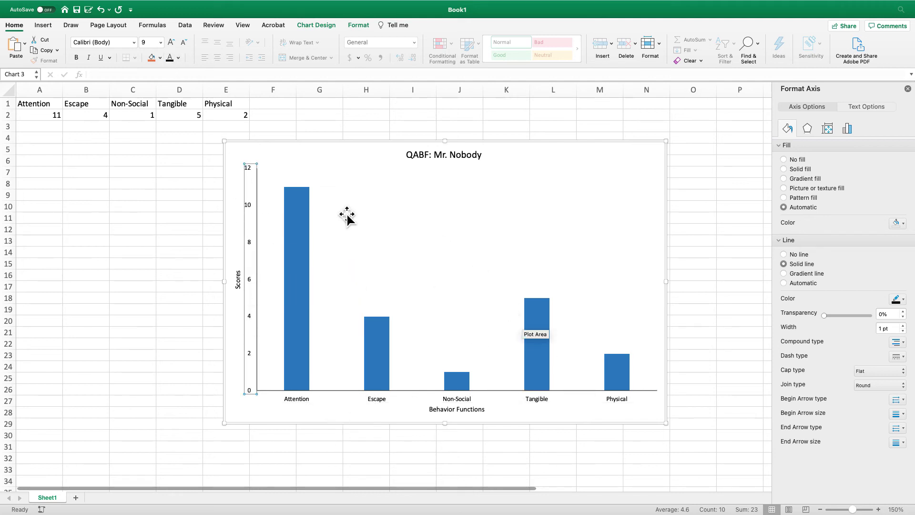
# Fill the column series with a black-and-white diagonal brick pattern and give it a solid black 1 pt border
pyautogui.click(304, 245)
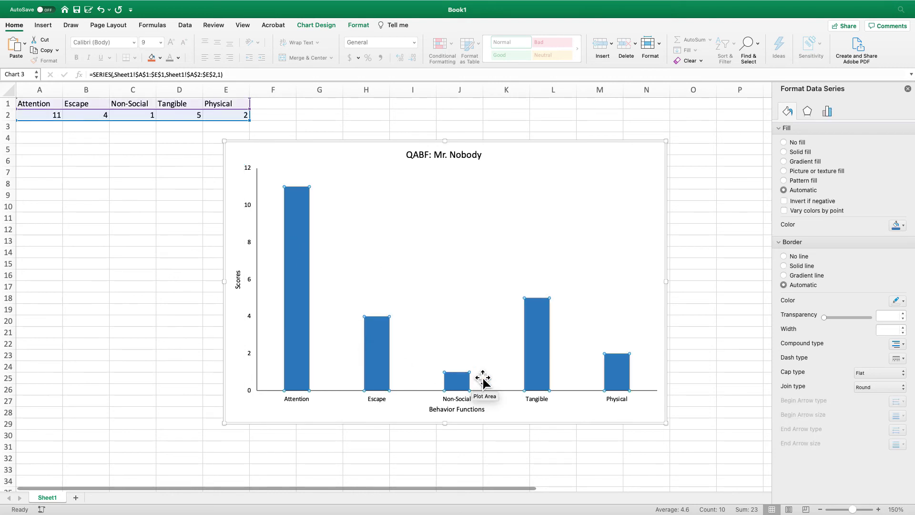
pyautogui.click(784, 179)
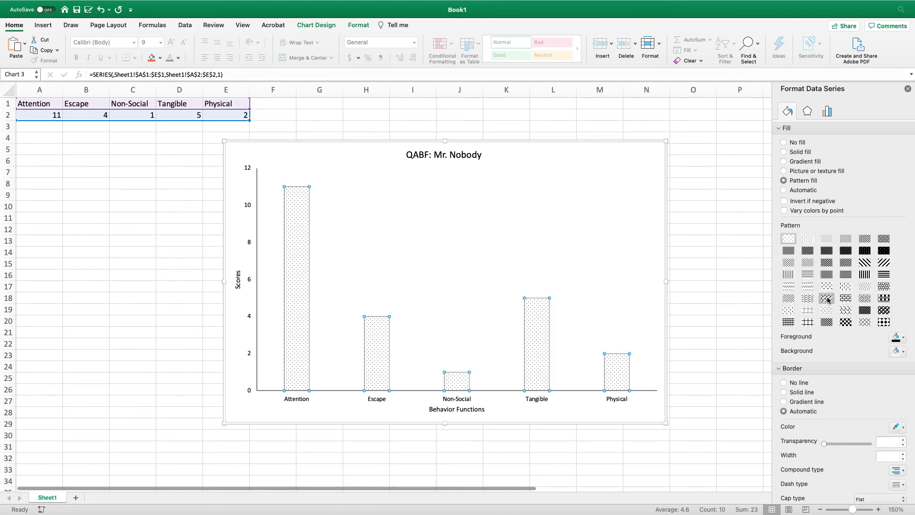
pyautogui.click(827, 298)
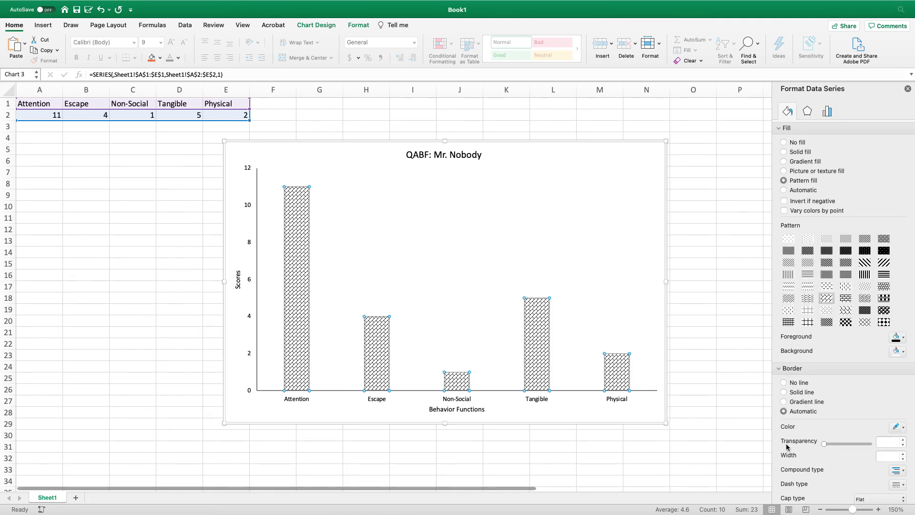
pyautogui.click(784, 392)
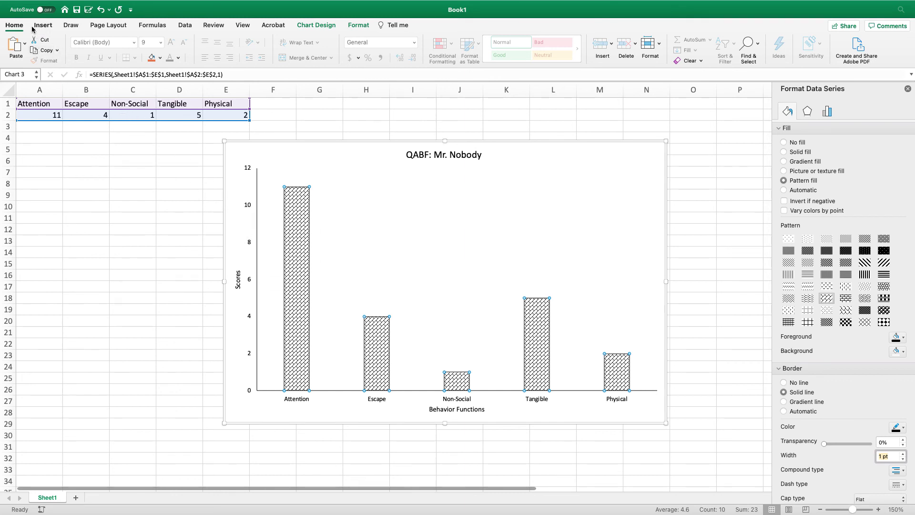
# Add a data table with legend keys beneath the chart's columns
pyautogui.moveTo(285, 148); pyautogui.dragTo(289, 151)
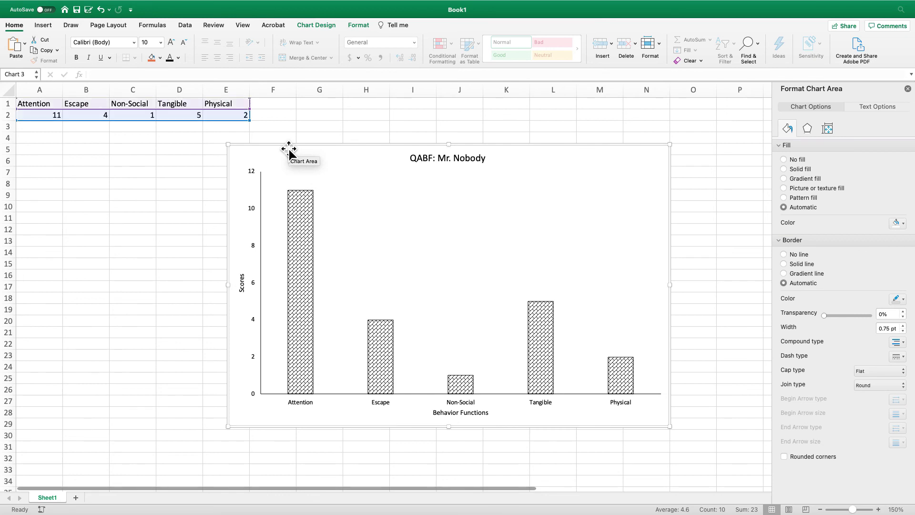
pyautogui.click(17, 44)
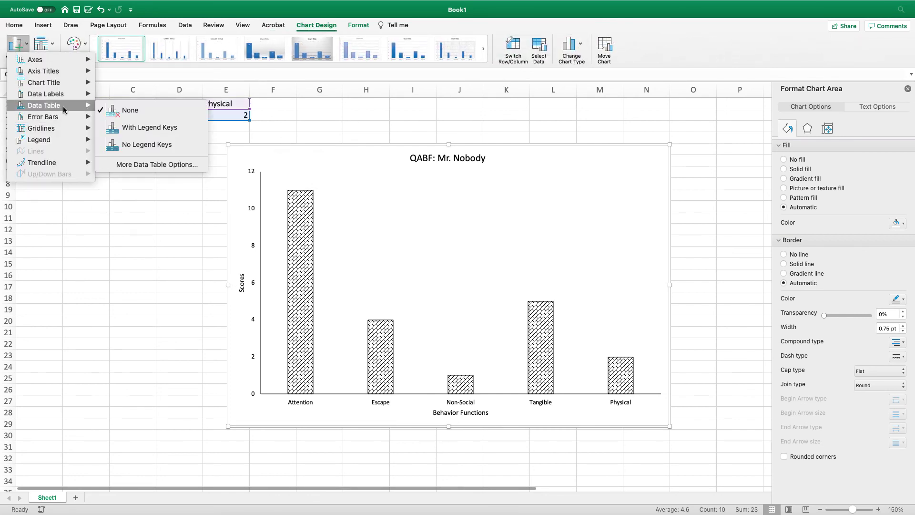
pyautogui.moveTo(59, 117)
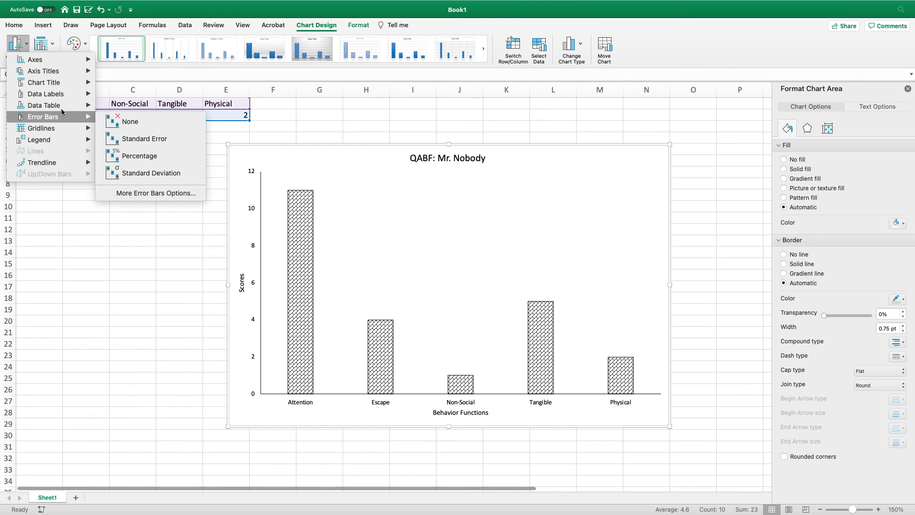
pyautogui.click(135, 128)
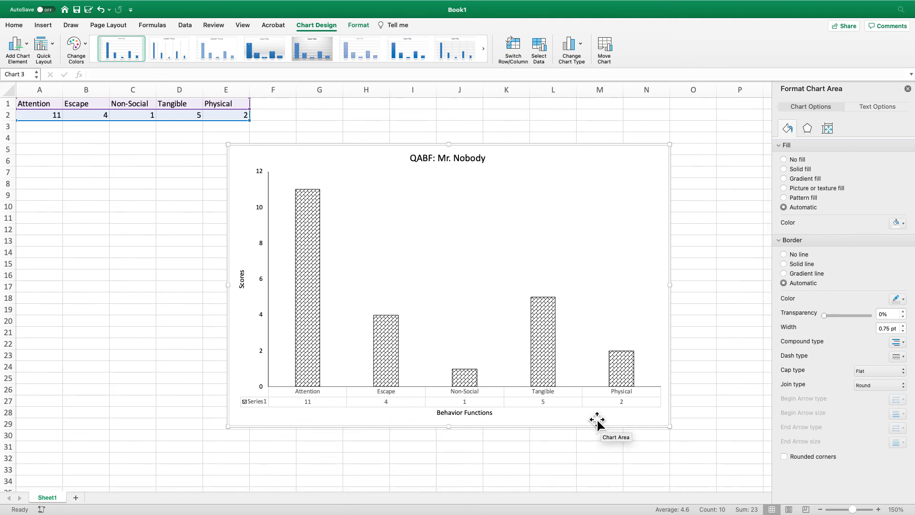
# Change the data table's font color to black and deselect the chart
pyautogui.click(305, 390)
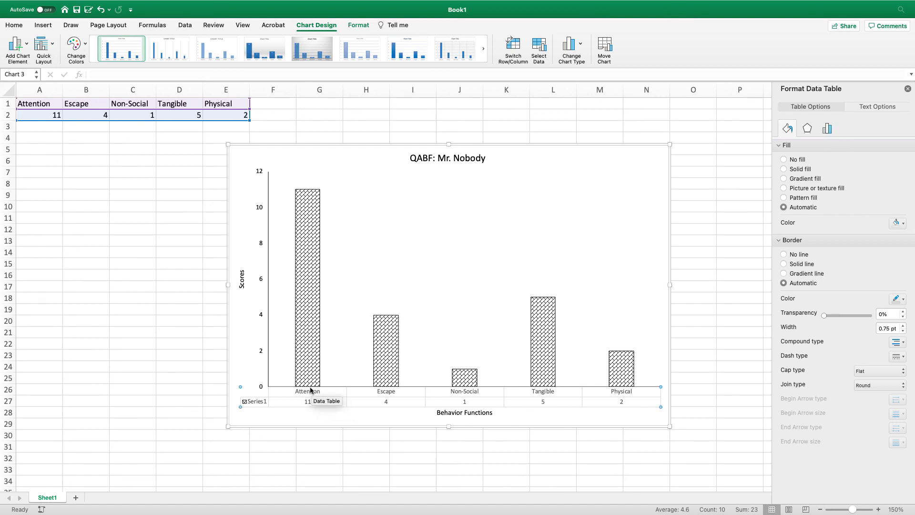
pyautogui.click(14, 24)
pyautogui.click(169, 58)
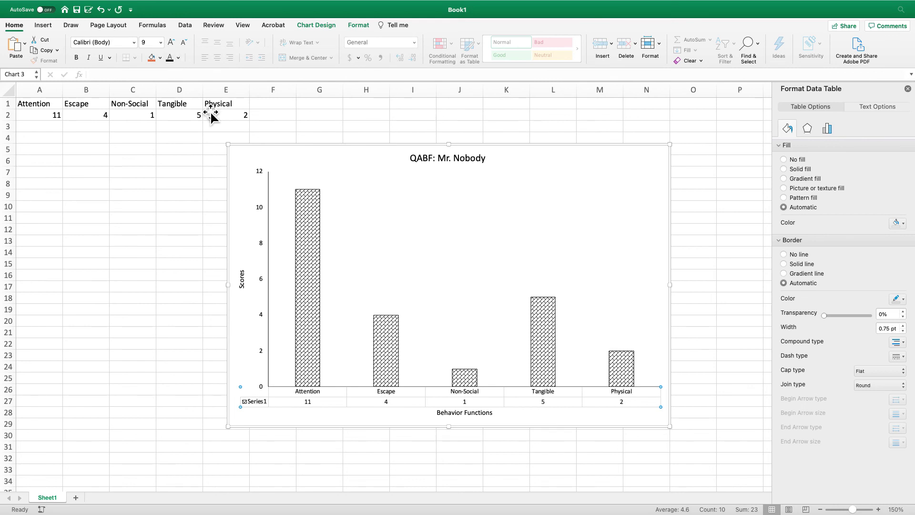
pyautogui.click(350, 458)
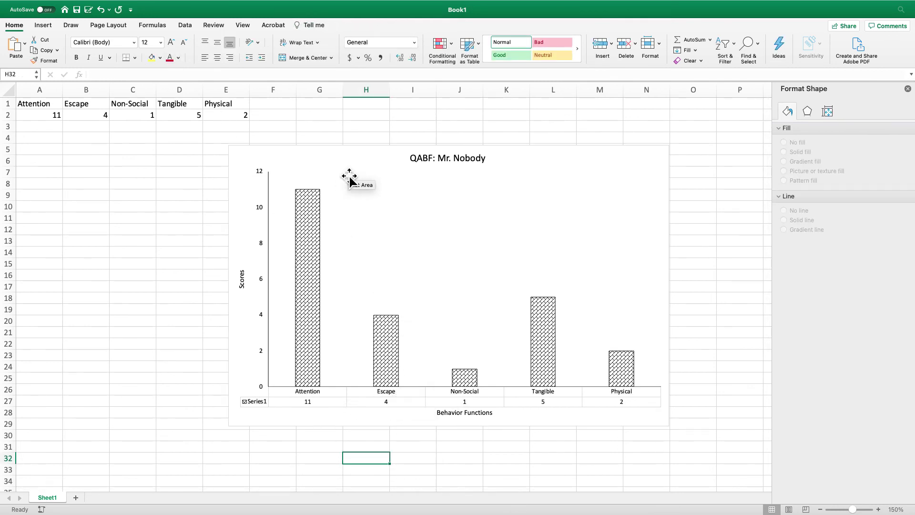